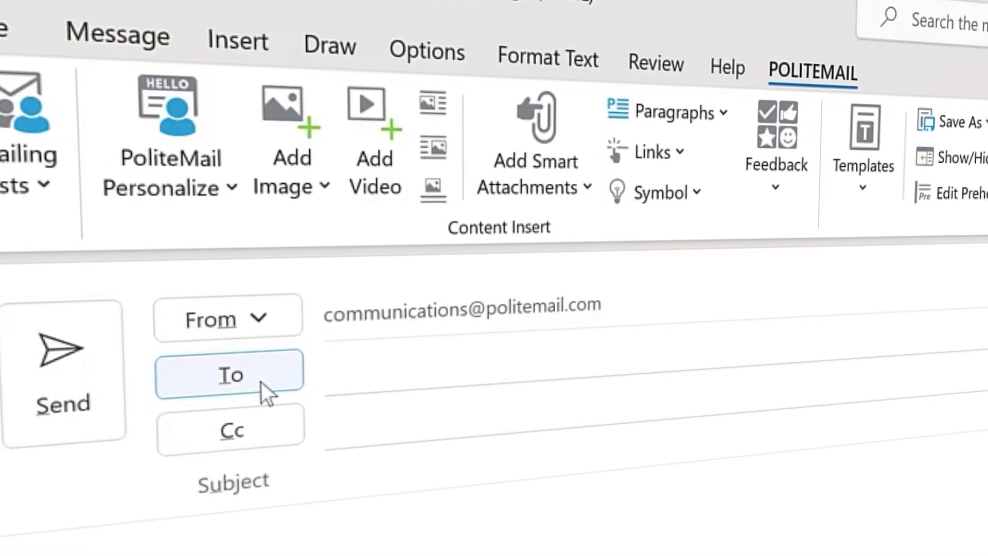
# - Address the message to Accounts Team, show recipient personalization fields, and expand the group into individual recipients
pyautogui.click(261, 381)
pyautogui.doubleClick(540, 408)
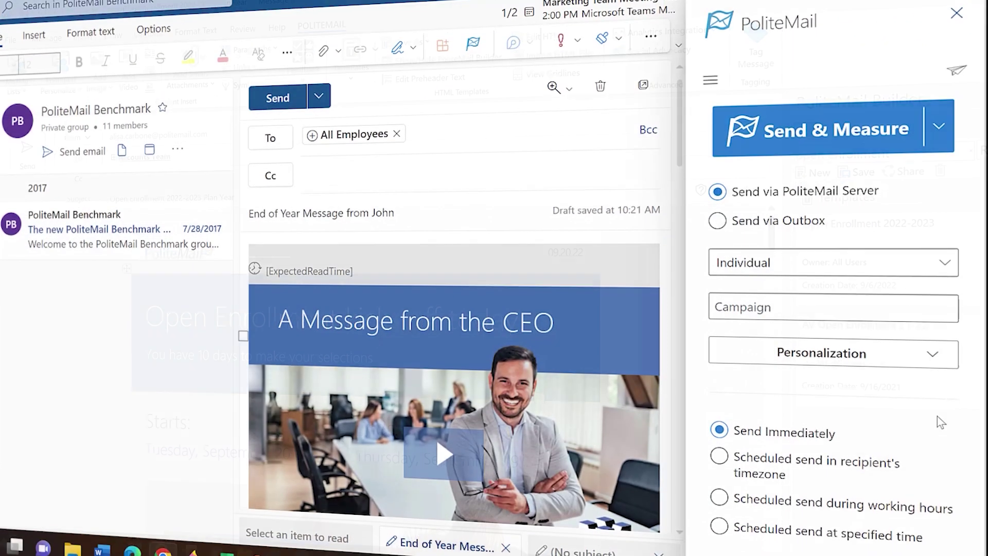
pyautogui.click(936, 384)
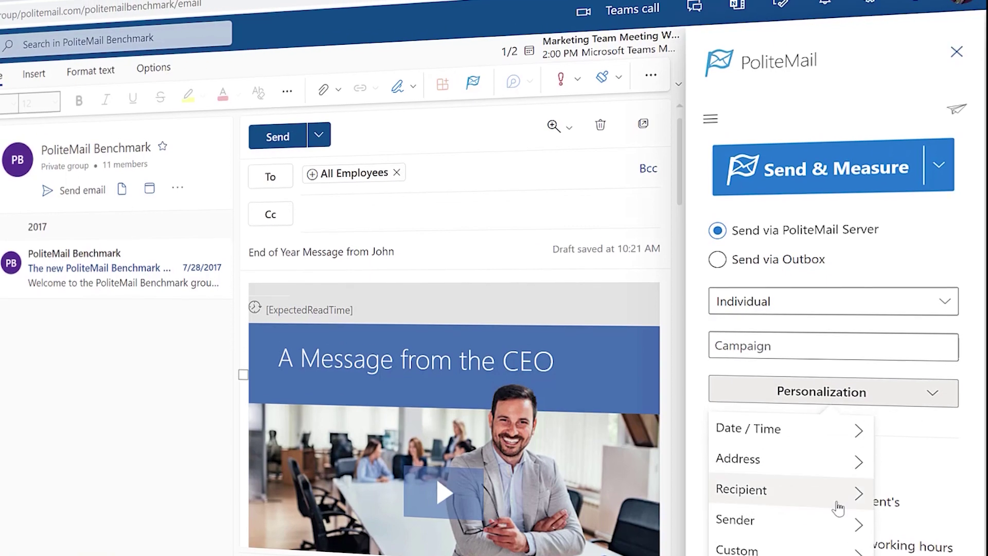
pyautogui.click(839, 508)
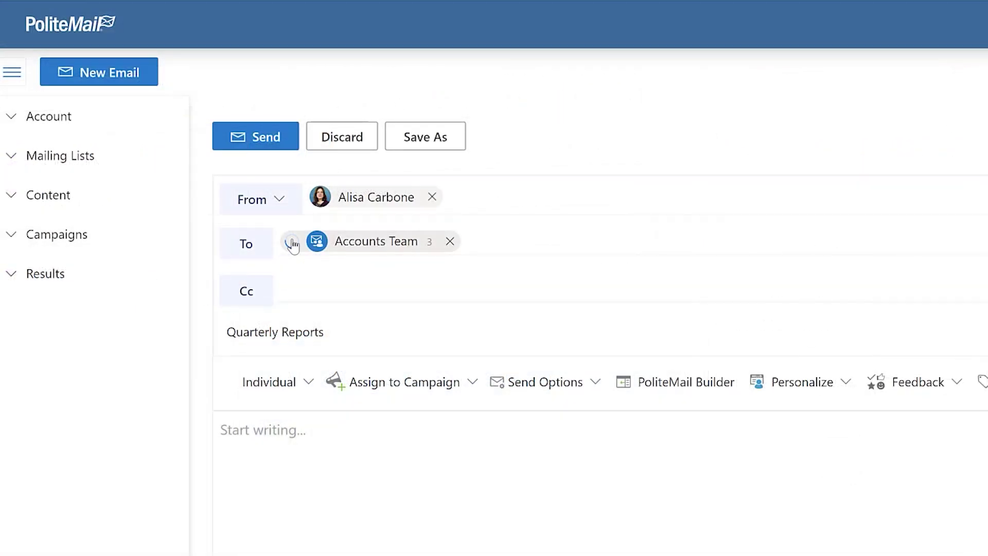
pyautogui.click(291, 244)
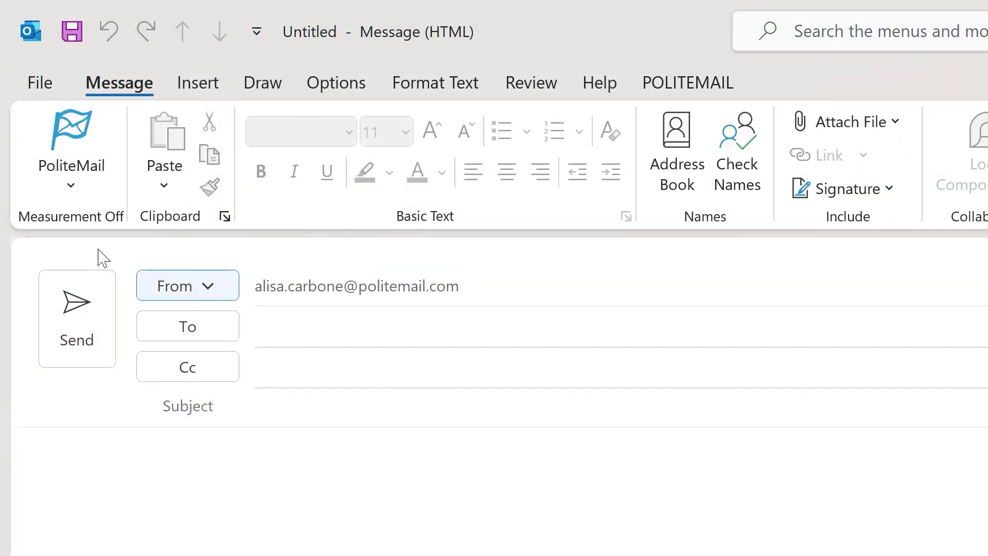
# - Switch PoliteMail measurement on and set the sender to the shared communications address
pyautogui.click(70, 144)
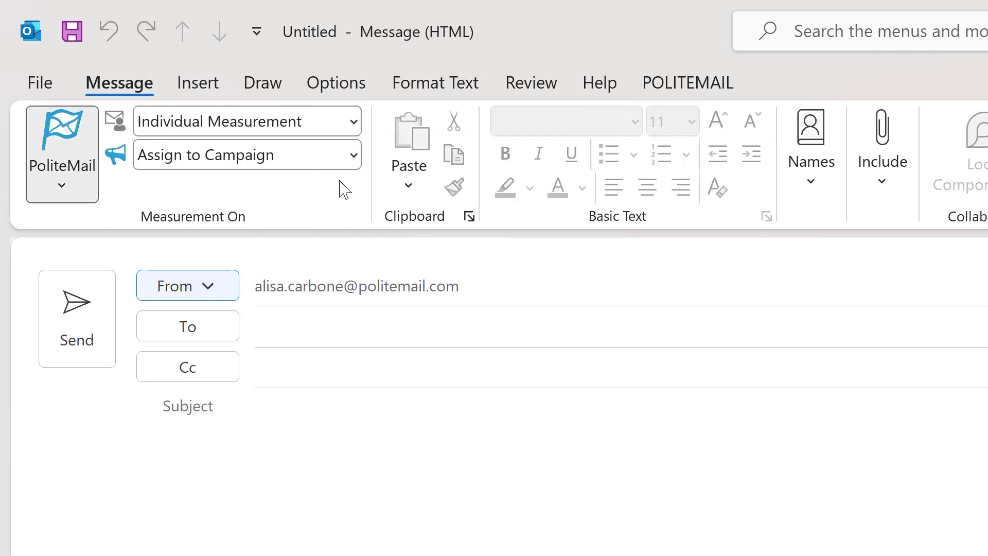
pyautogui.click(226, 289)
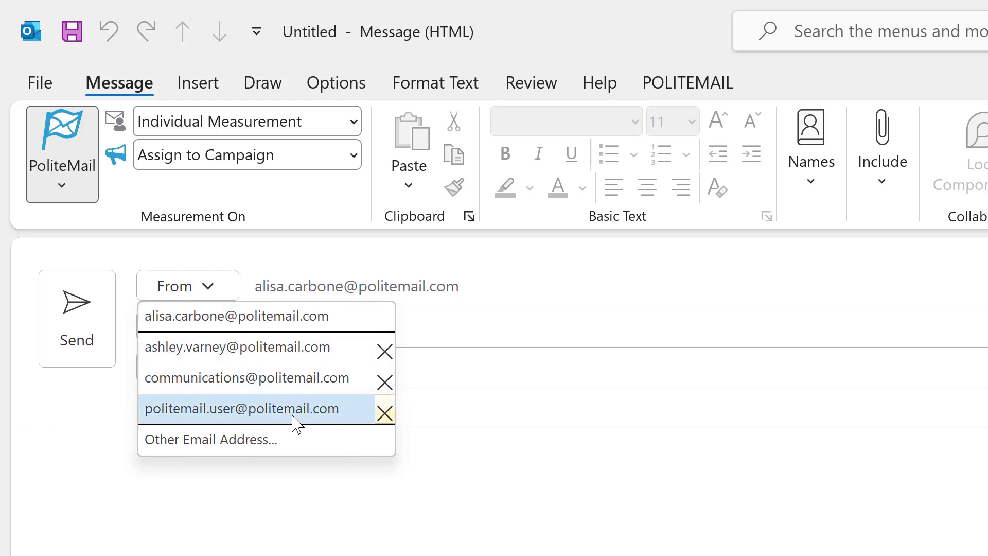
pyautogui.click(307, 388)
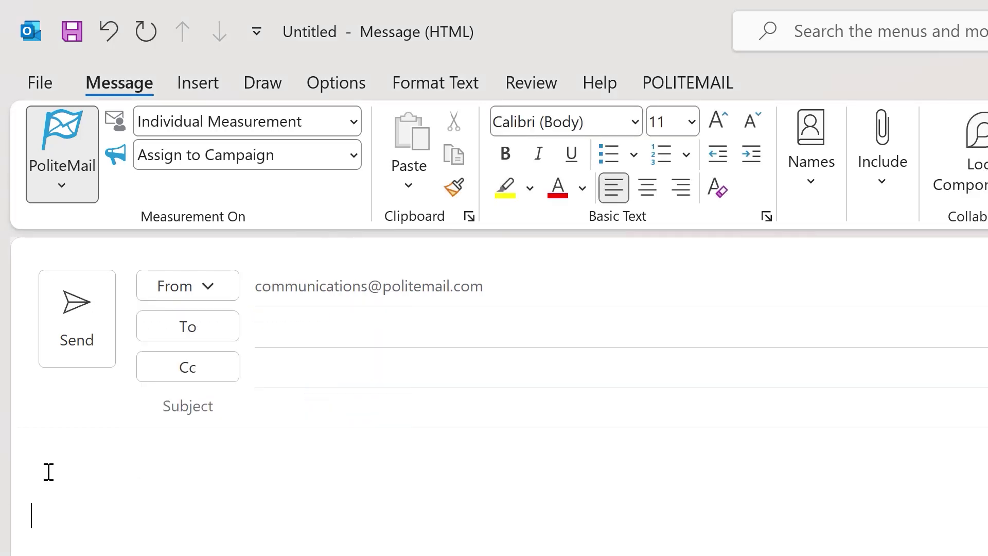
# - Add the All Managers group as the To recipient, then show PoliteMail's saved Mailing Lists
pyautogui.click(214, 336)
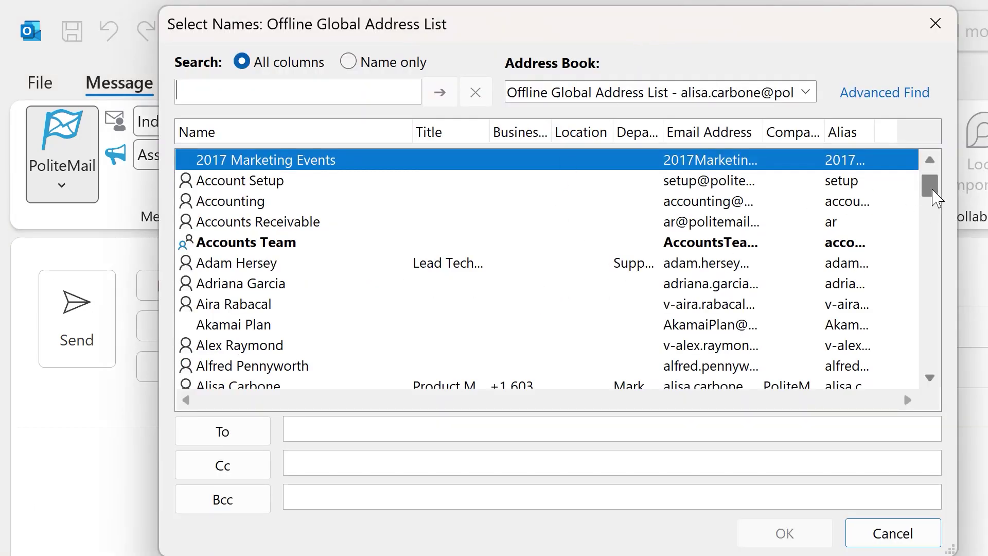
pyautogui.click(930, 378)
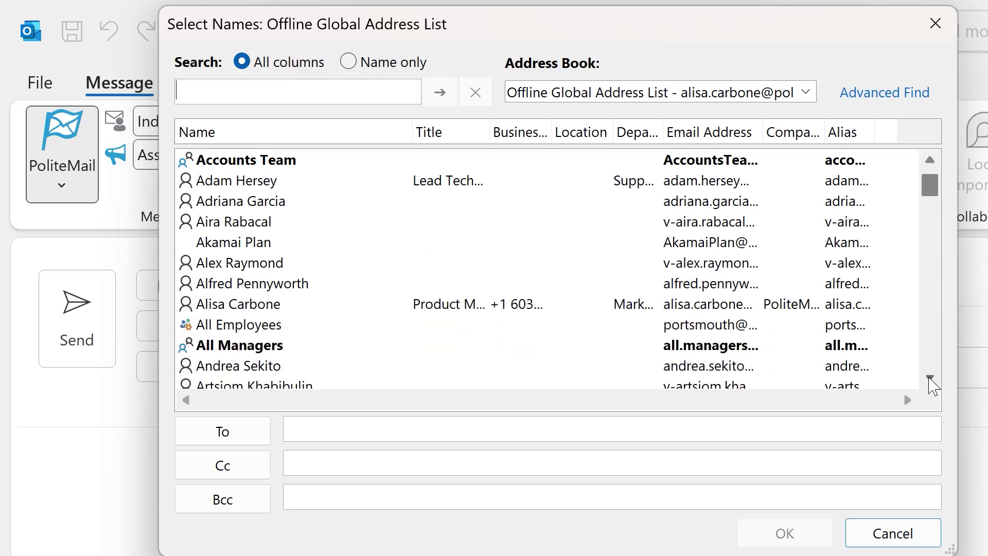
pyautogui.doubleClick(930, 379)
pyautogui.click(930, 378)
pyautogui.click(243, 284)
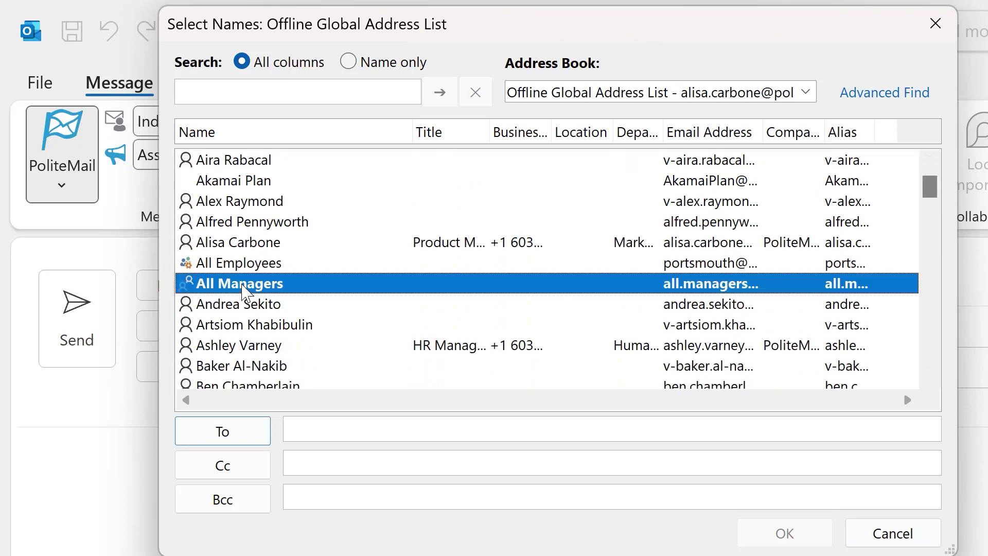
pyautogui.click(231, 438)
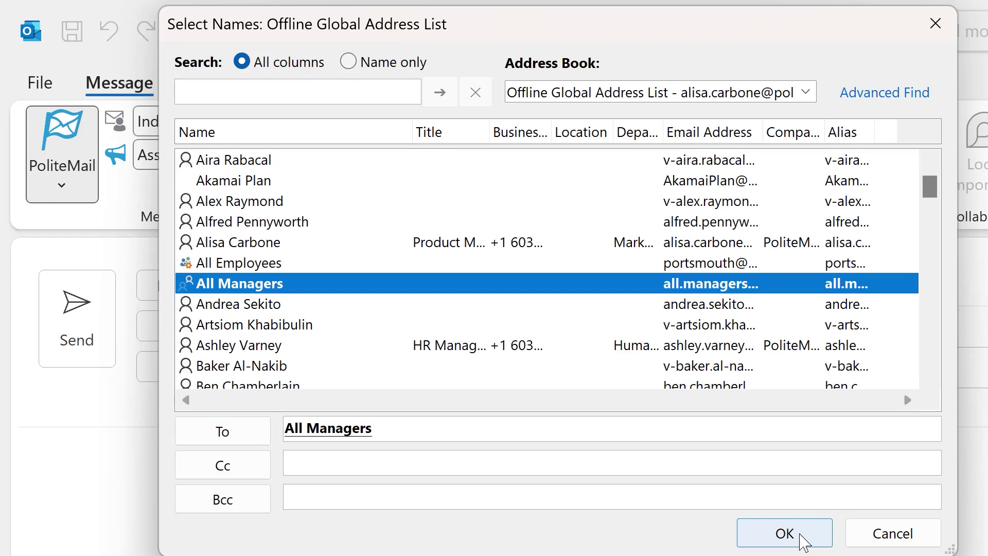
pyautogui.click(784, 533)
pyautogui.click(687, 83)
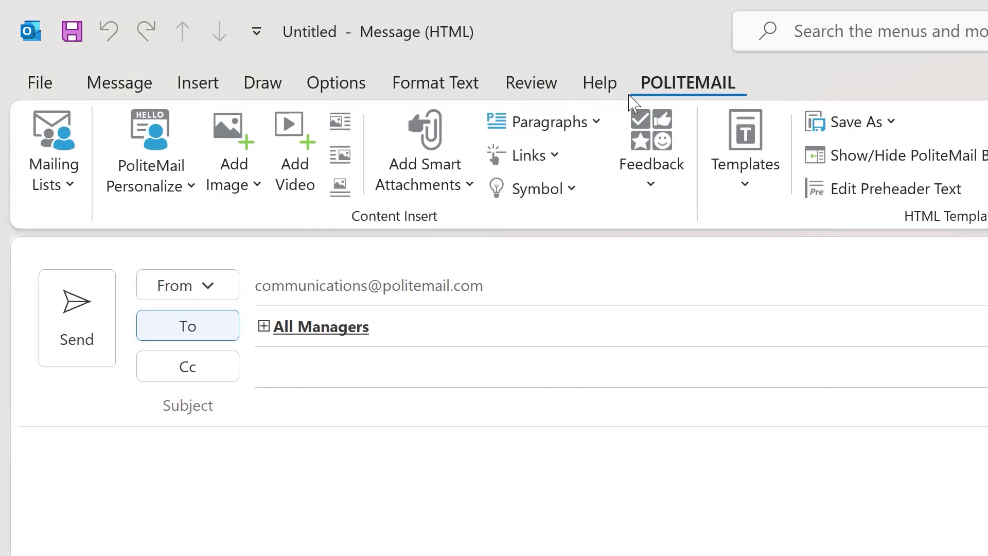
pyautogui.click(74, 190)
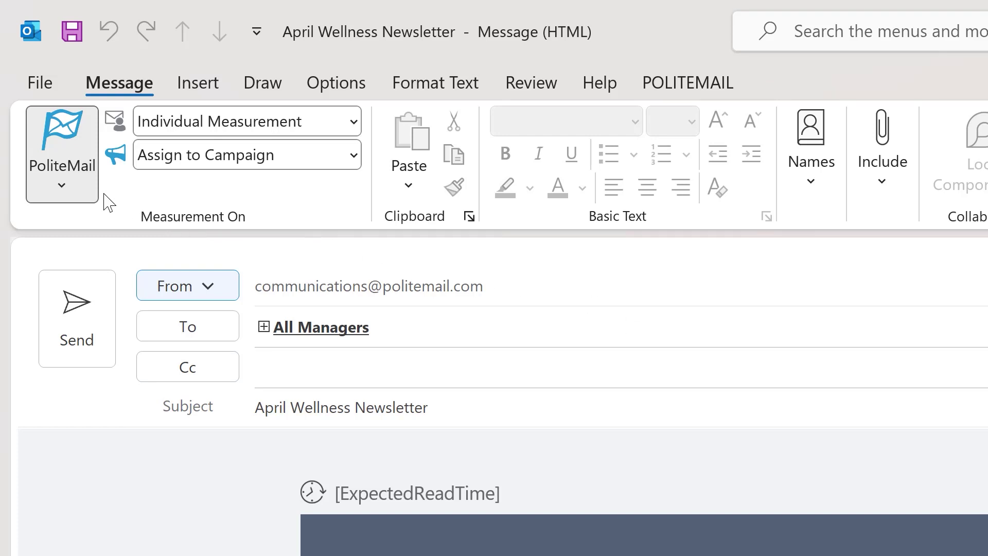
# - Show the PoliteMail split button's menu of sending options
pyautogui.click(61, 185)
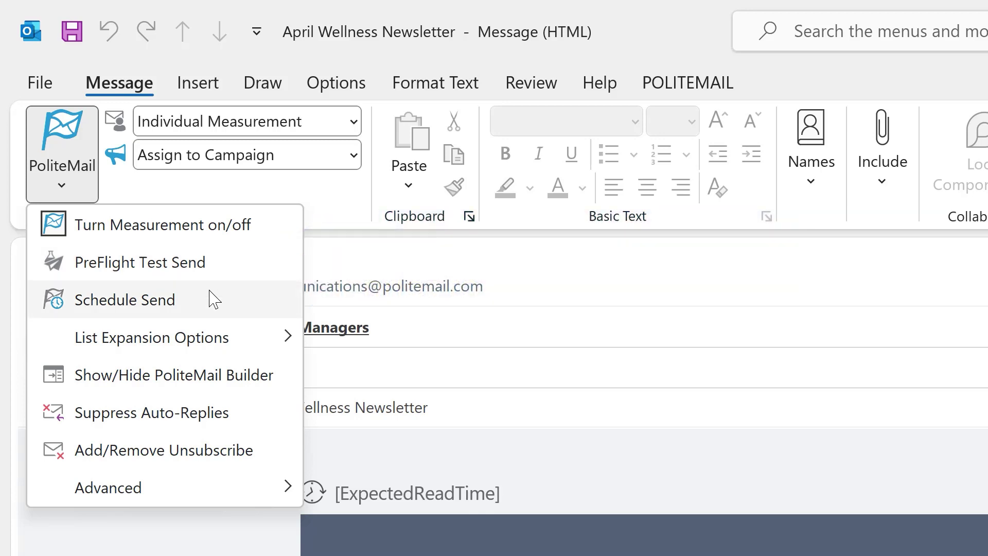
# - Schedule delivery for 4/20/2023 03:00 PM in recipients' time zones, working hours only, and save
pyautogui.click(152, 297)
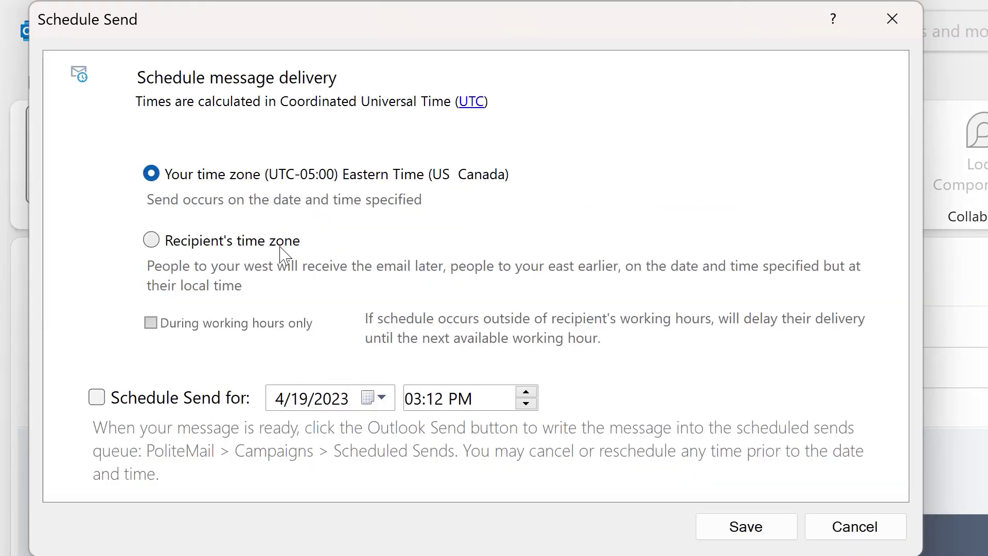
pyautogui.click(154, 240)
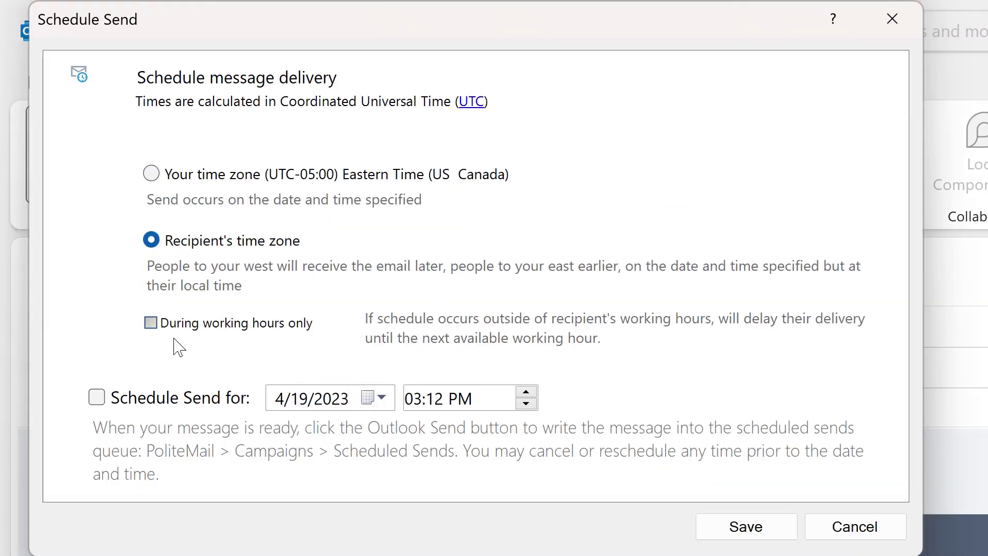
pyautogui.click(151, 323)
pyautogui.click(404, 398)
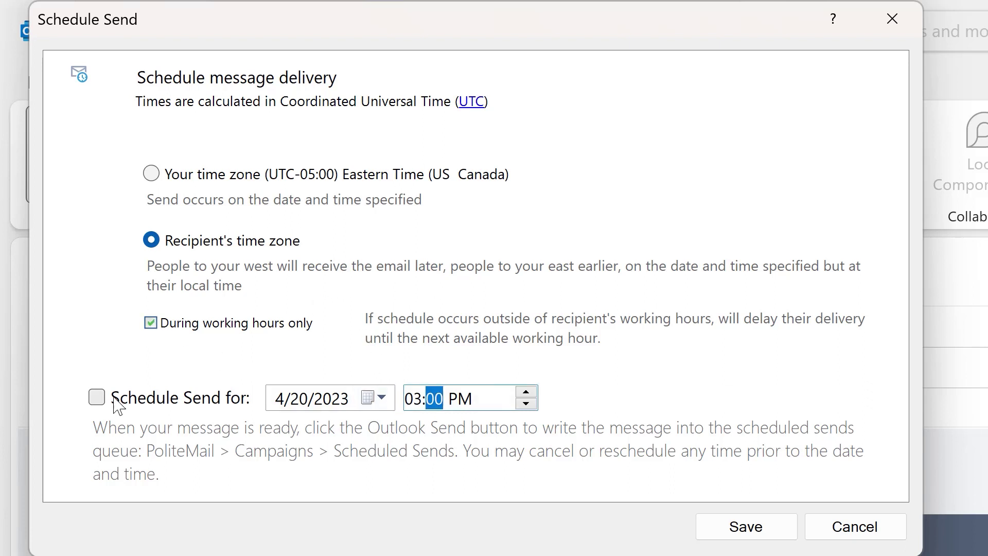
pyautogui.click(96, 397)
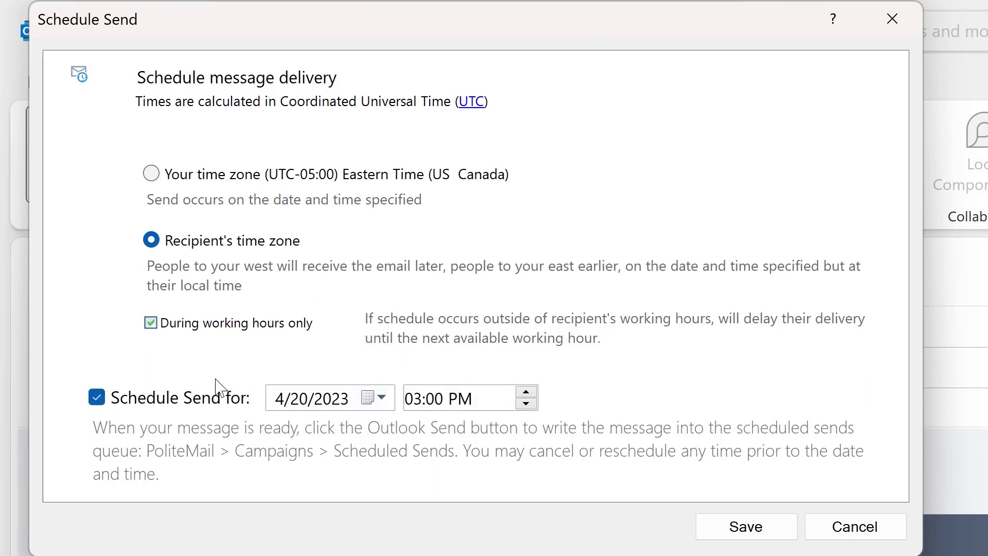
pyautogui.click(756, 529)
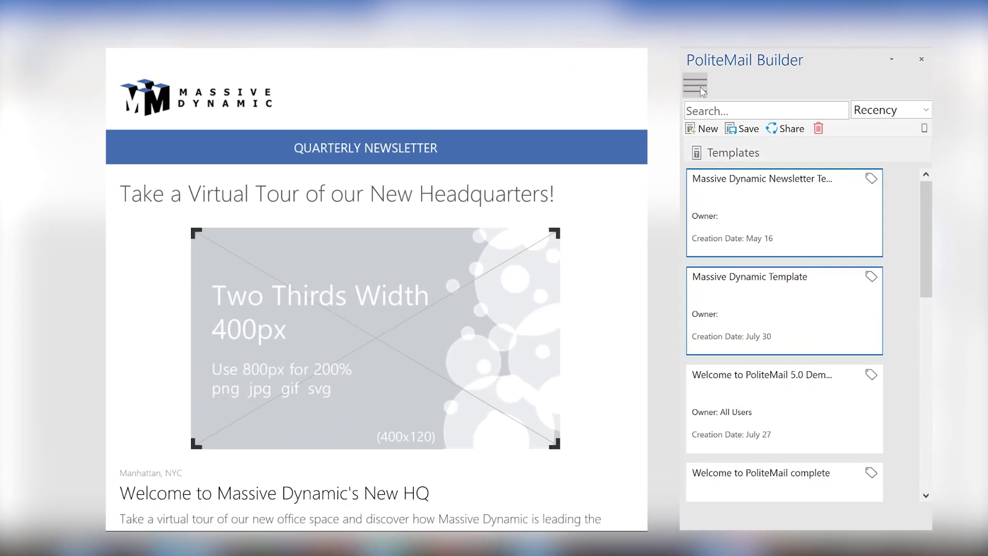
# - Replace the newsletter's placeholder image with the HQ Video Thumbnail from the image library
pyautogui.click(697, 86)
pyautogui.moveTo(710, 133)
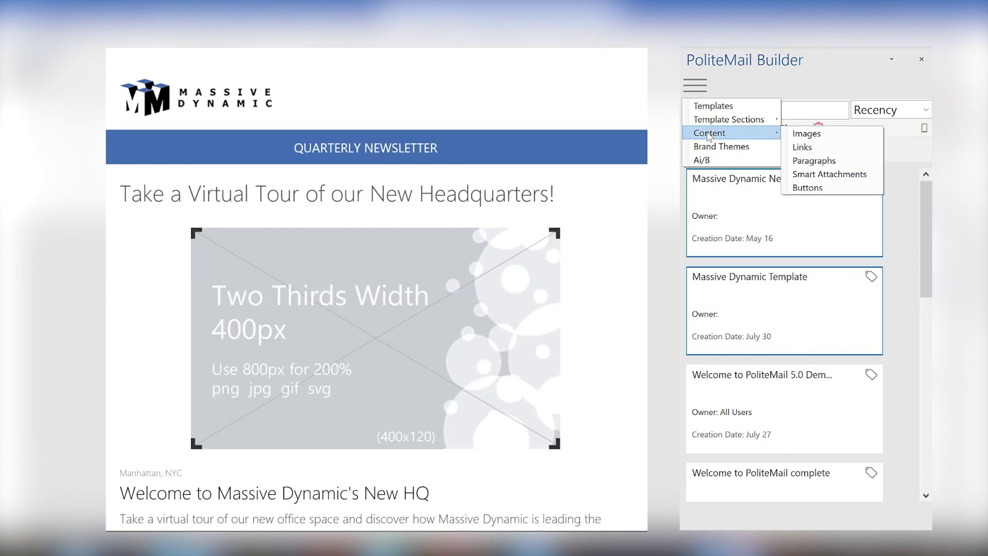
pyautogui.click(807, 134)
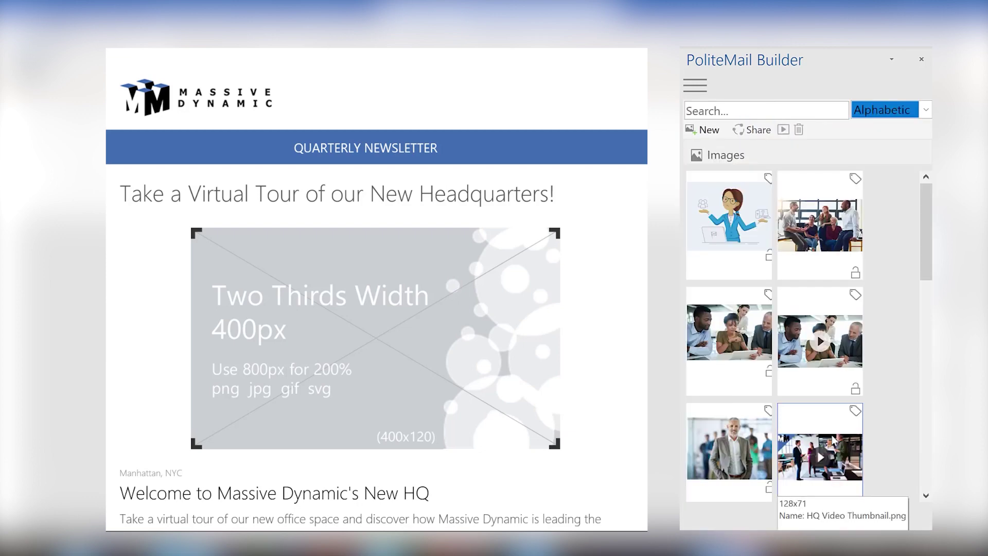
pyautogui.click(820, 458)
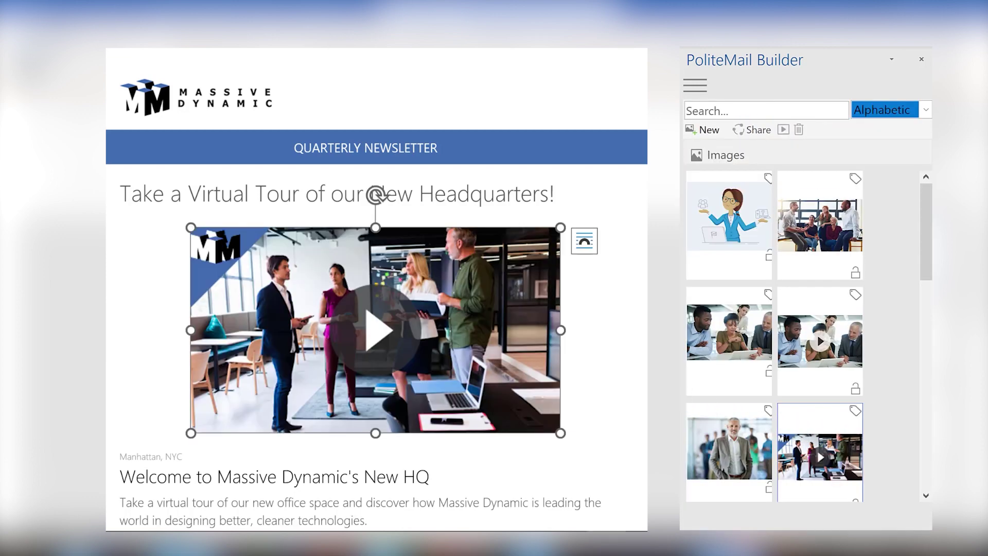
# - Add a Read more button to the podcast article and insert a feedback question
pyautogui.scroll(-3, 376, 288)
pyautogui.click(704, 85)
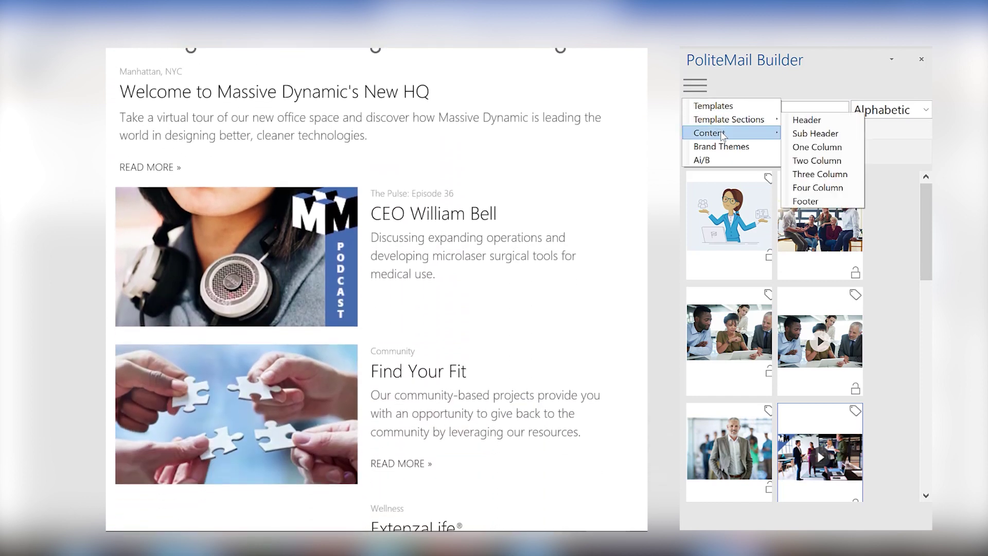
pyautogui.moveTo(710, 132)
pyautogui.click(824, 187)
pyautogui.moveTo(831, 192); pyautogui.dragTo(565, 212)
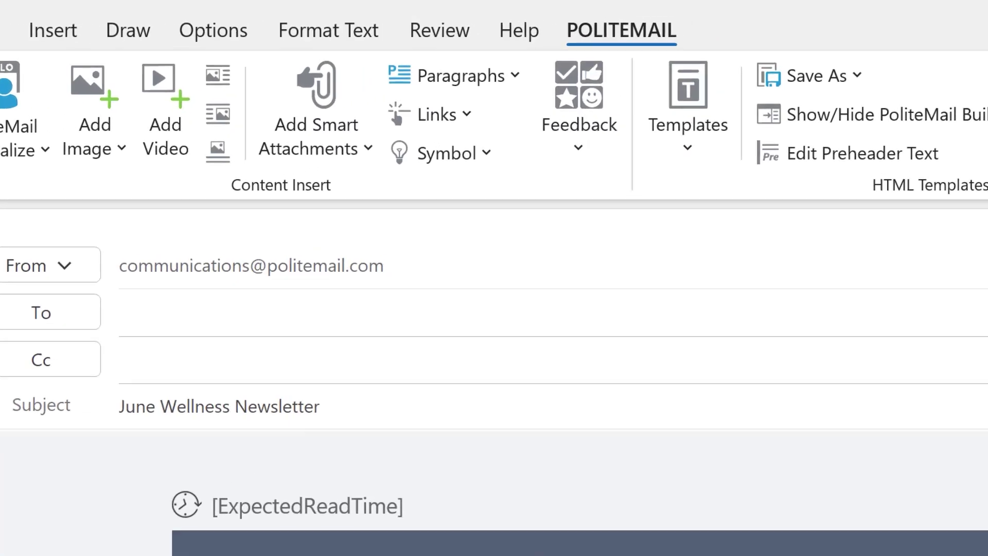
pyautogui.click(578, 152)
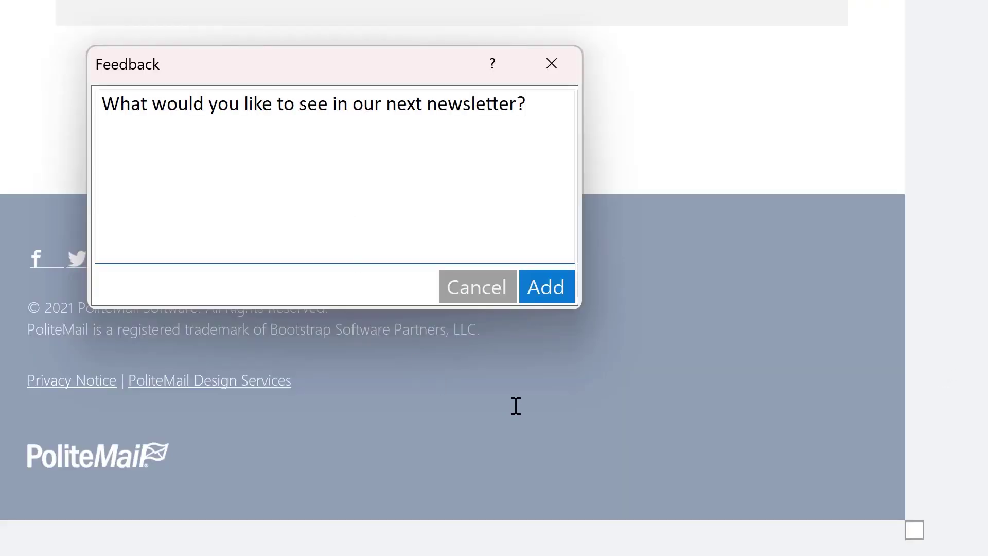
pyautogui.click(547, 288)
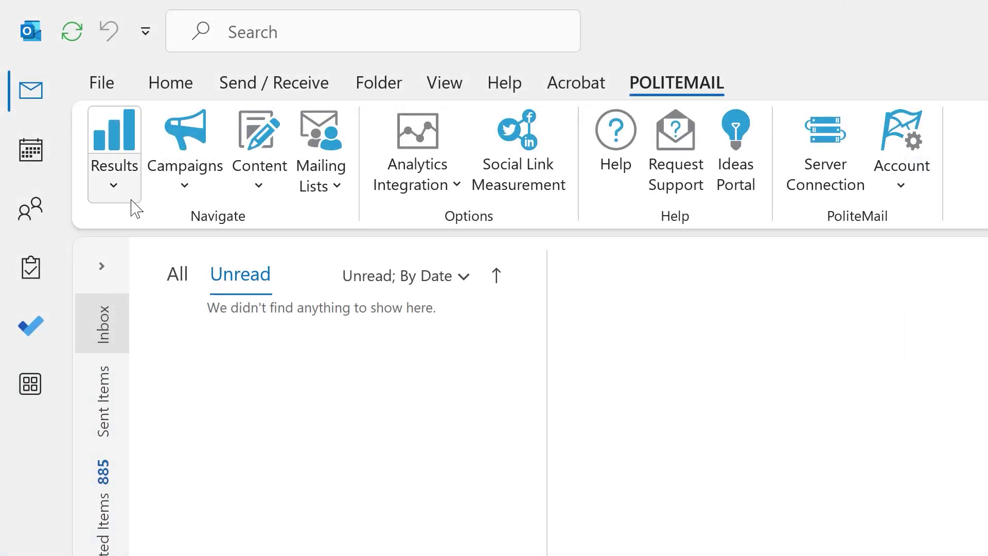
# - Open the Results > Messages report for the sent newsletter
pyautogui.click(122, 195)
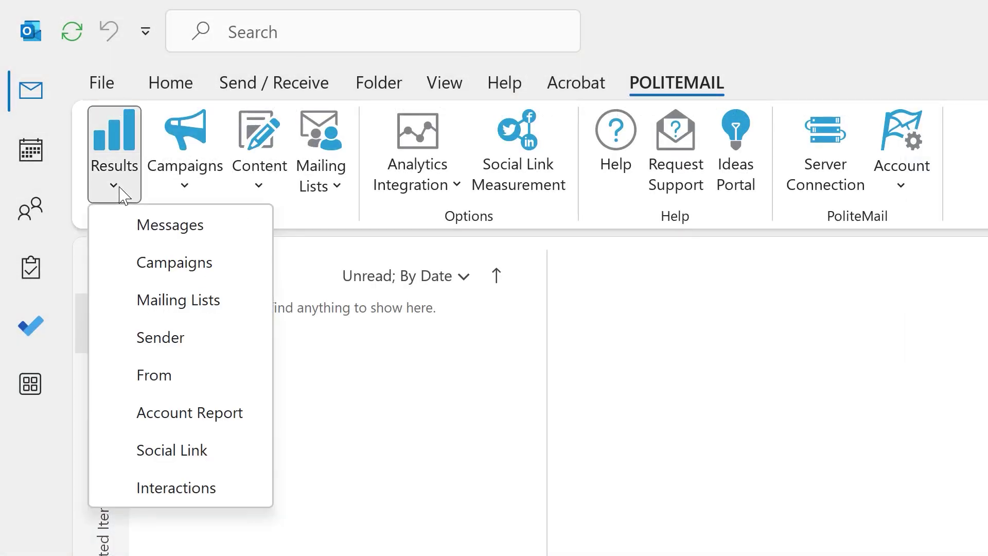
pyautogui.click(189, 236)
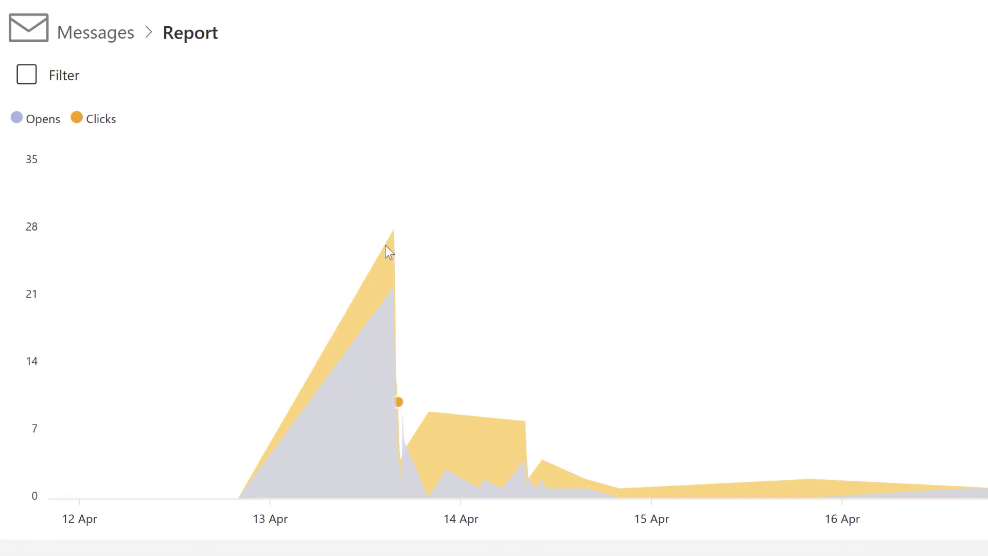
pyautogui.moveTo(386, 244)
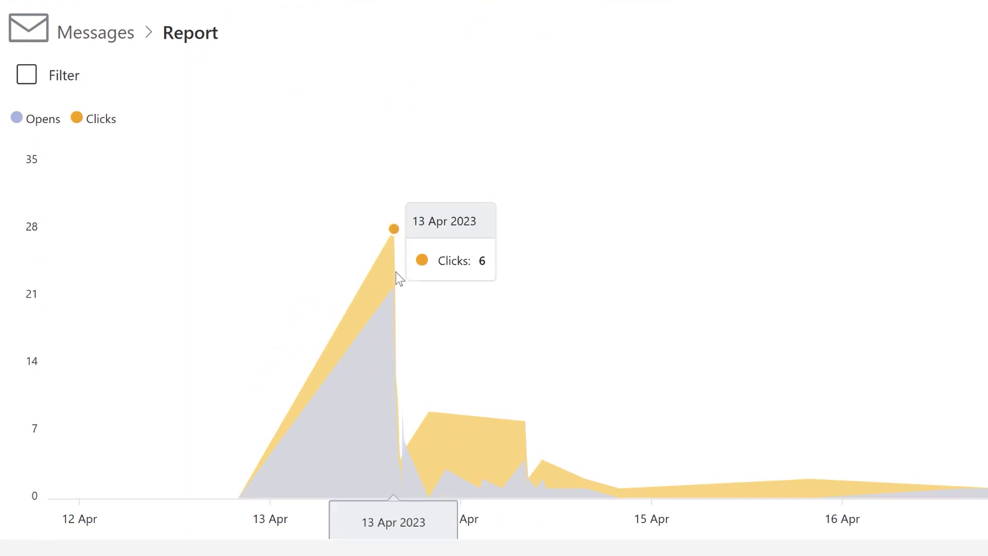
pyautogui.moveTo(392, 290)
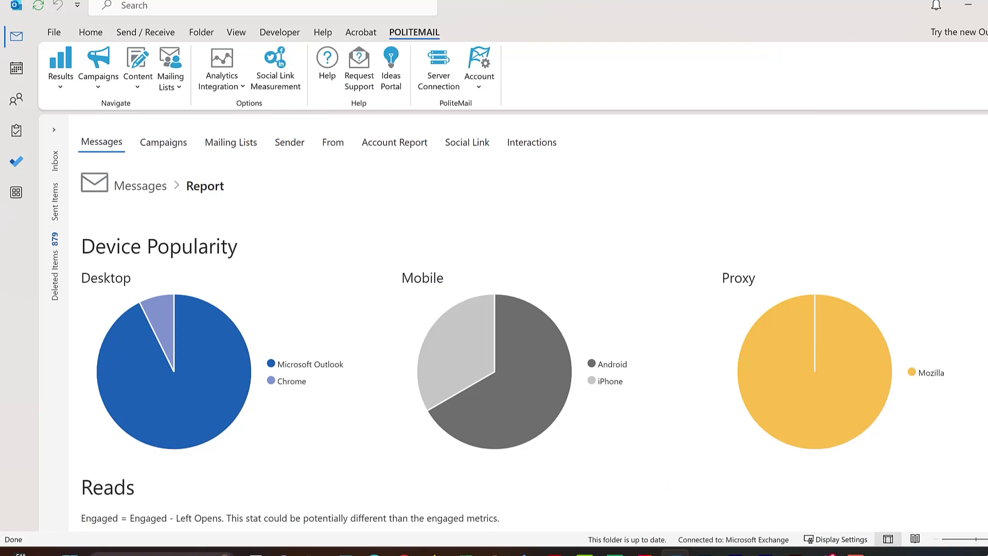
pyautogui.moveTo(212, 358)
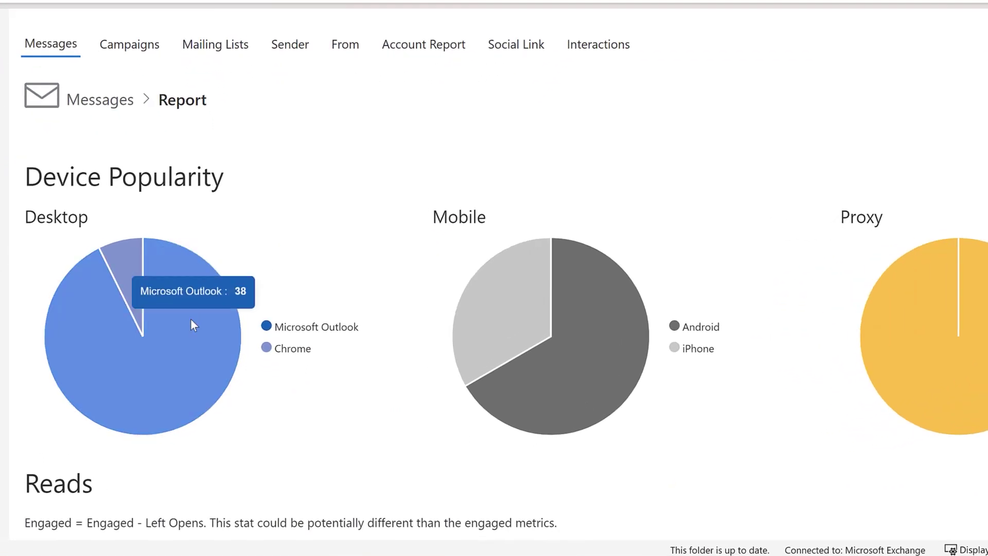
pyautogui.moveTo(130, 272)
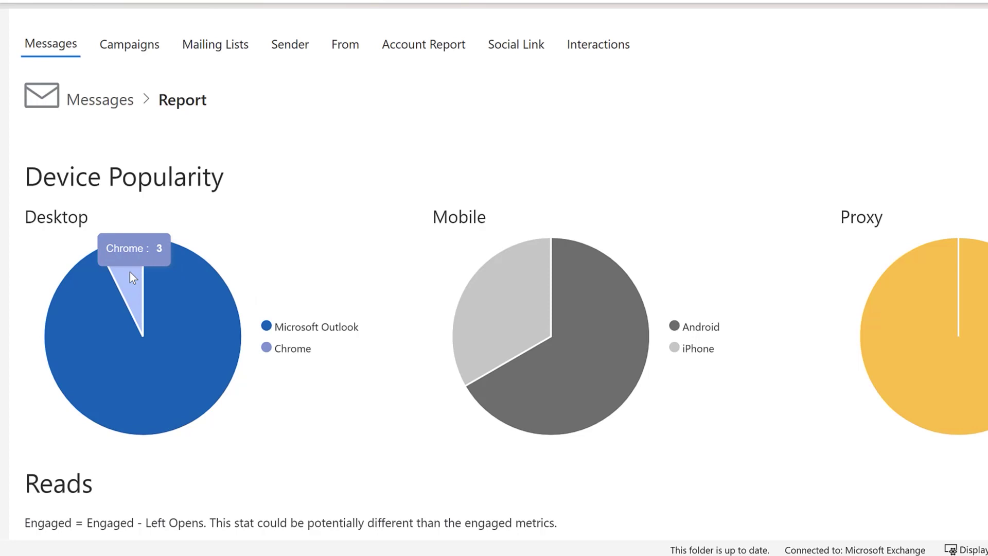
pyautogui.moveTo(503, 298)
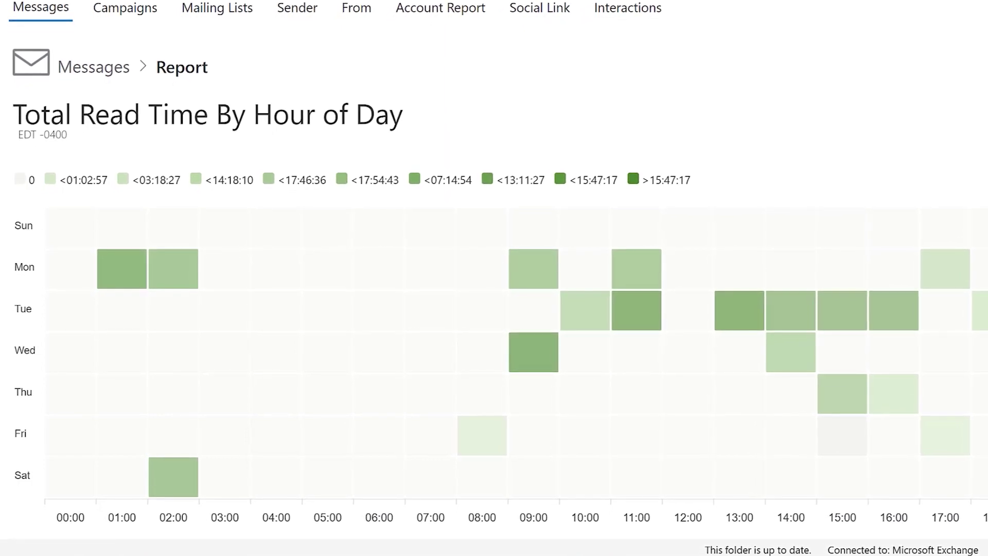
pyautogui.click(624, 10)
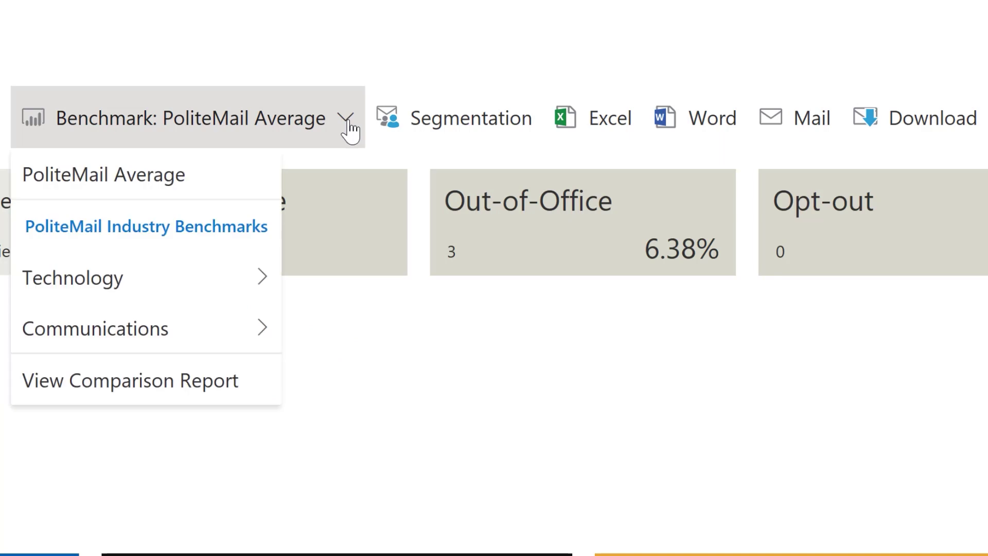
# - Show the Technology industry's Year benchmarks in the Benchmark: PoliteMail Average dropdown
pyautogui.moveTo(210, 285)
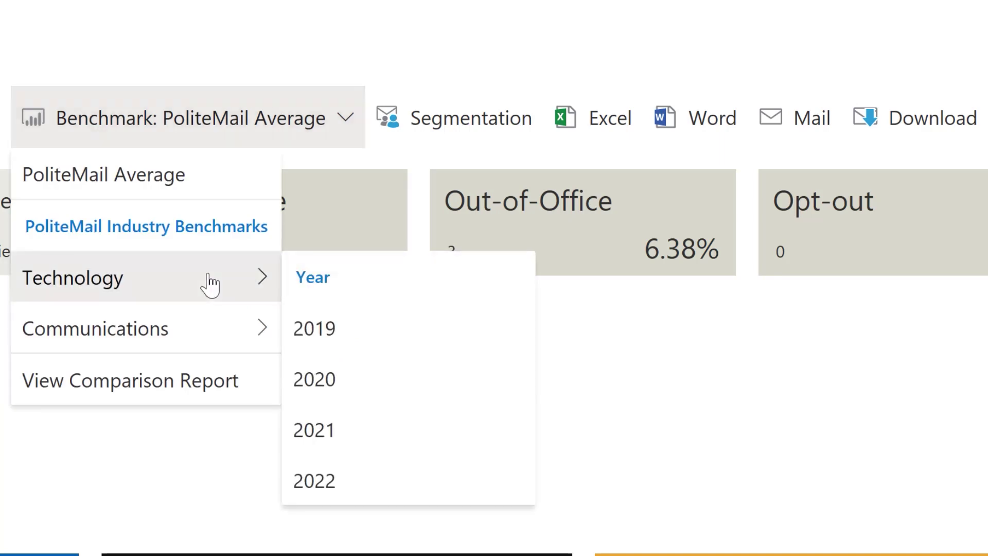